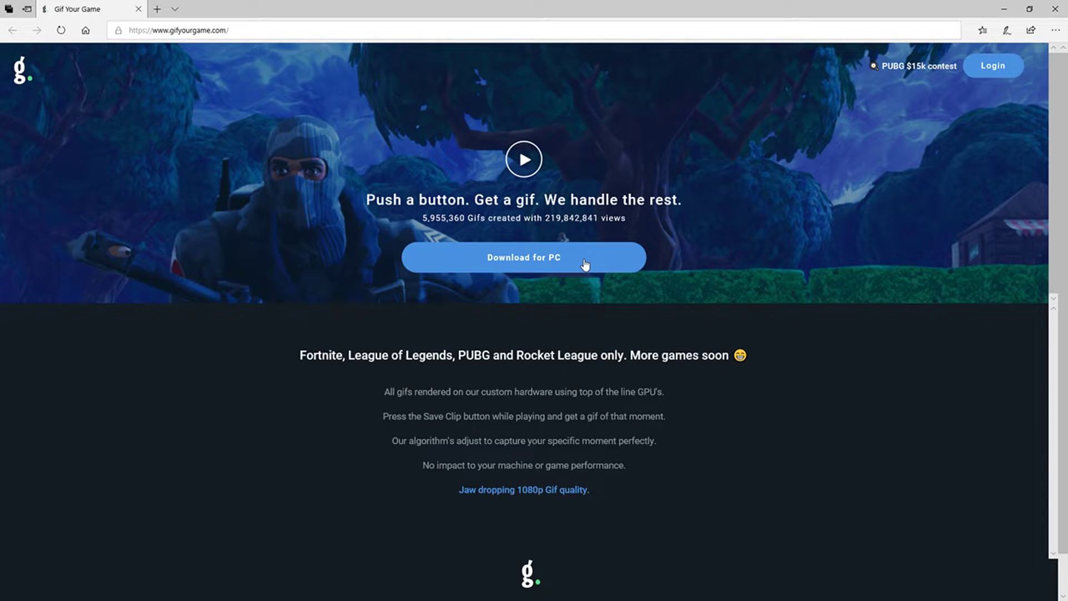
Step: Download the Gif Your Game installer for PC and start logging in with Discord
{"action": "left_click", "coordinate": [585, 265]}
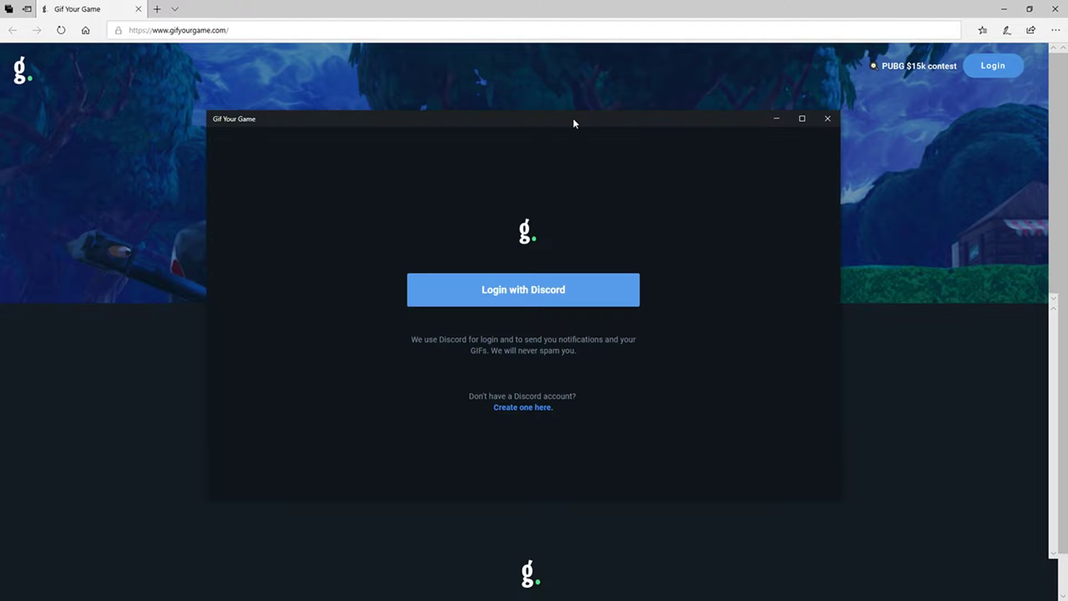
{"action": "left_click", "coordinate": [521, 300]}
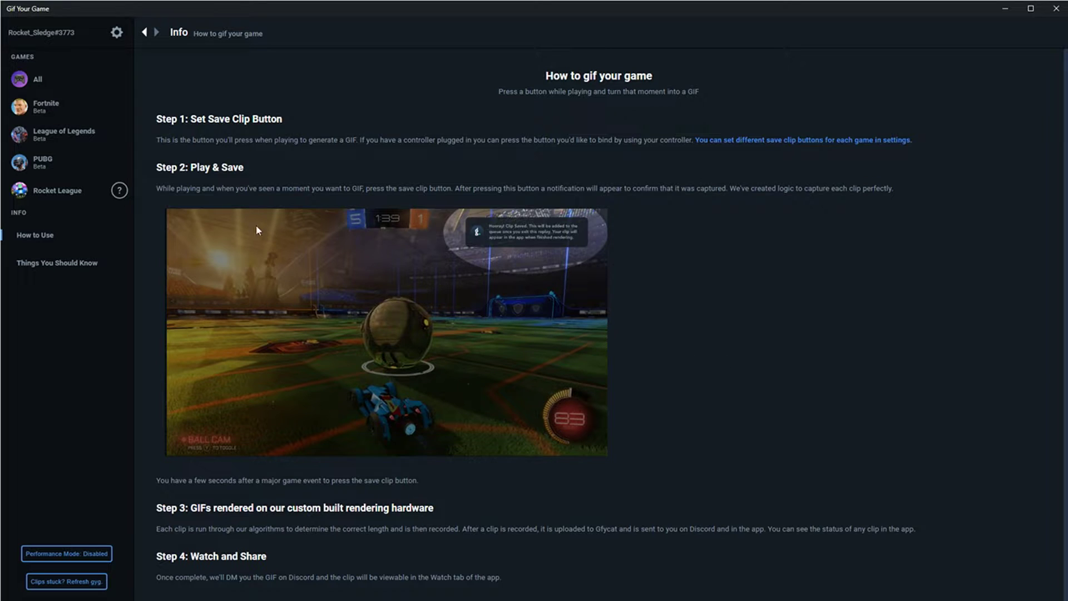
Step: Show the Rocket League clips and bind the RL Save Clip key to F8
{"action": "left_click", "coordinate": [87, 200]}
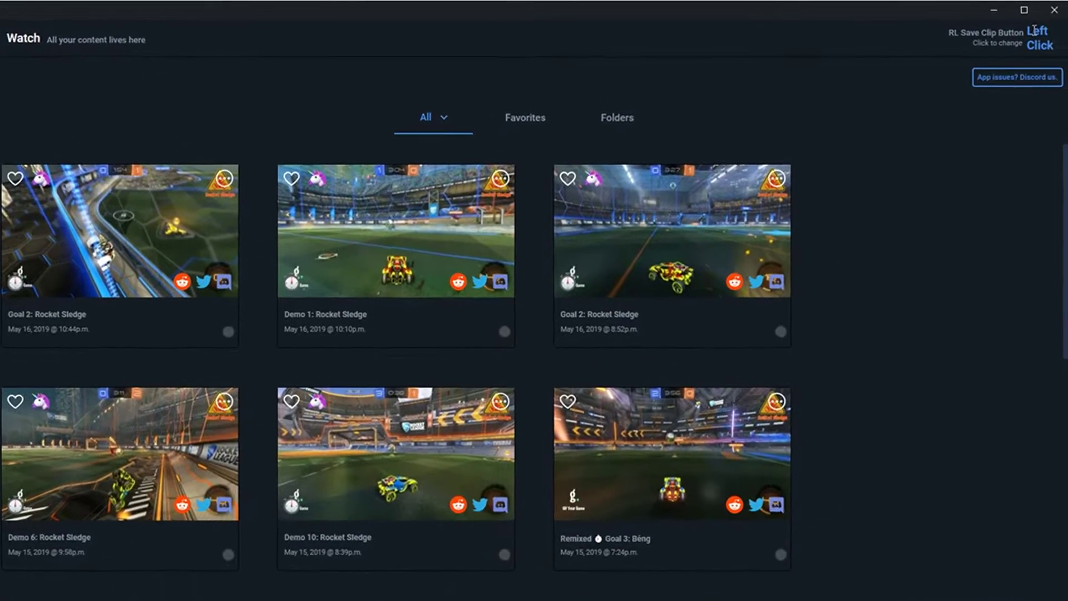
{"action": "left_click", "coordinate": [1044, 28]}
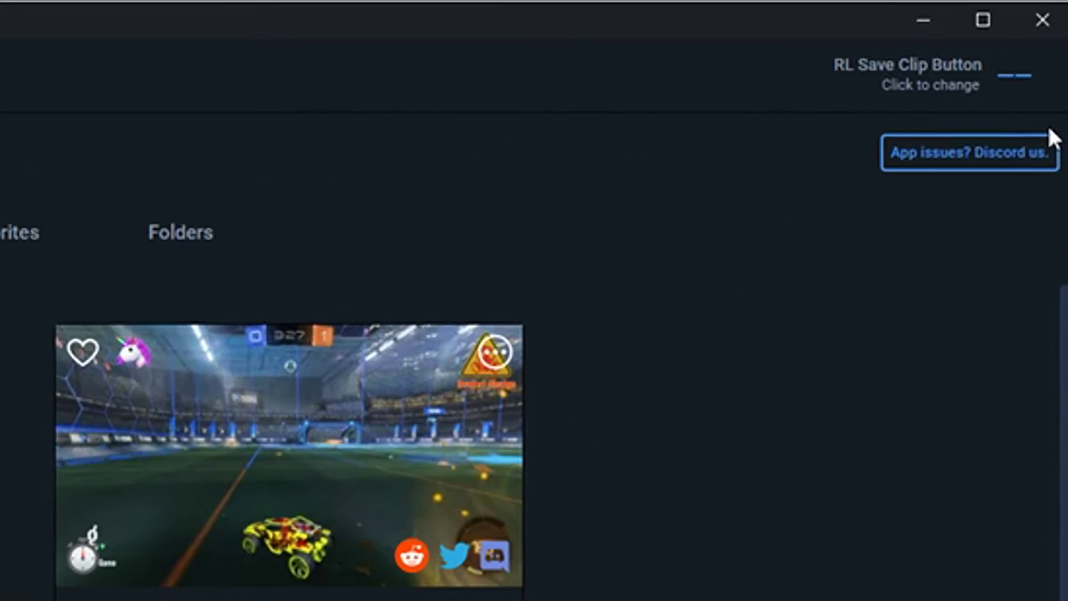
{"action": "key", "text": "F8"}
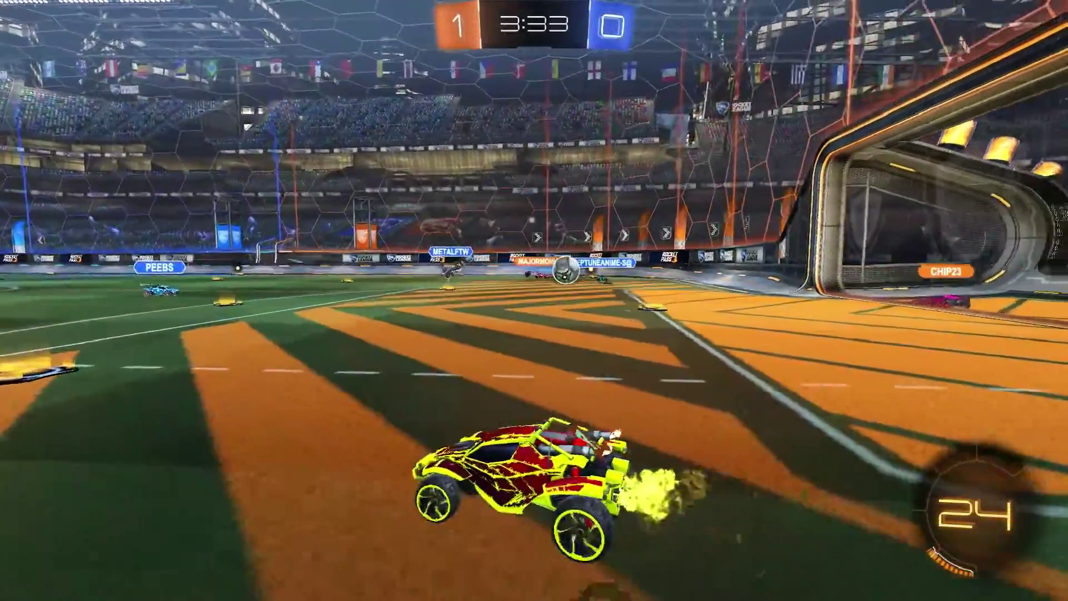
Step: Steer, grab boost pads and boost into the ball to score orange's second goal
{"action": "key", "text": "d"}
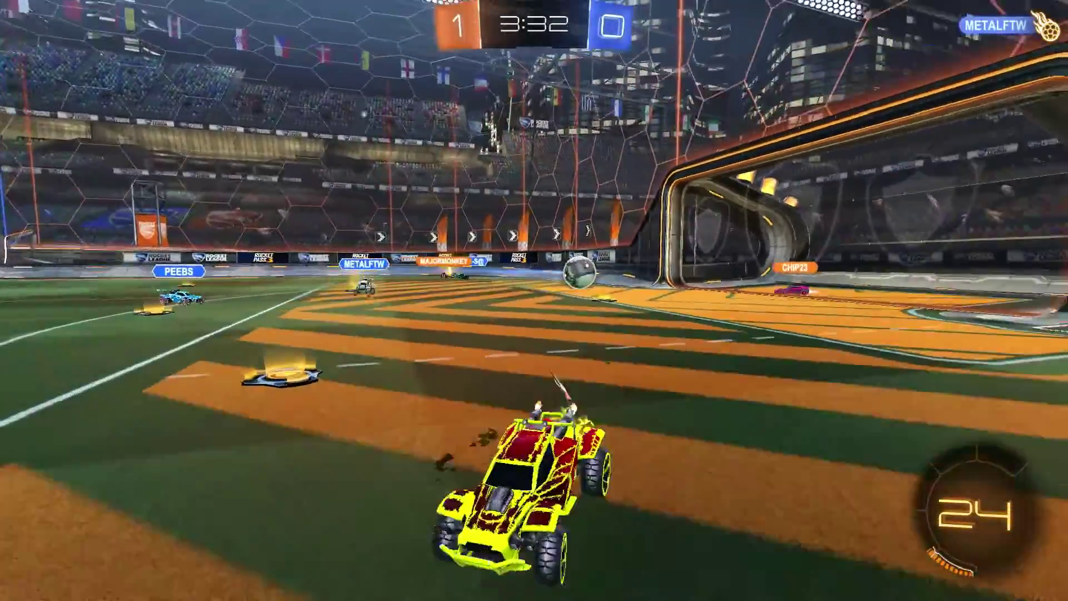
{"action": "key", "text": "d"}
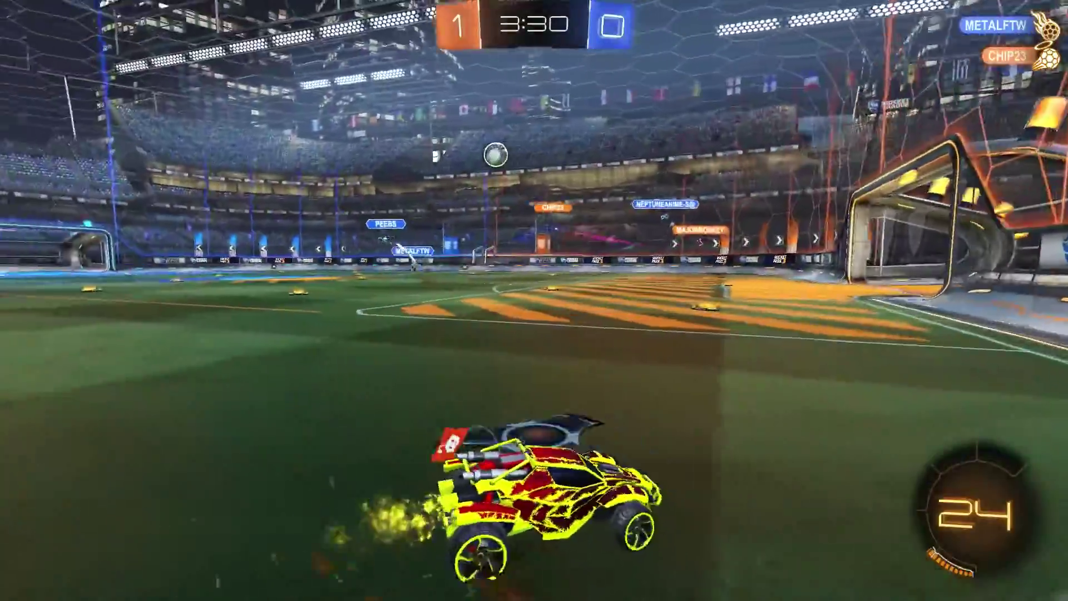
{"action": "key", "text": "shift"}
{"action": "key", "text": "a"}
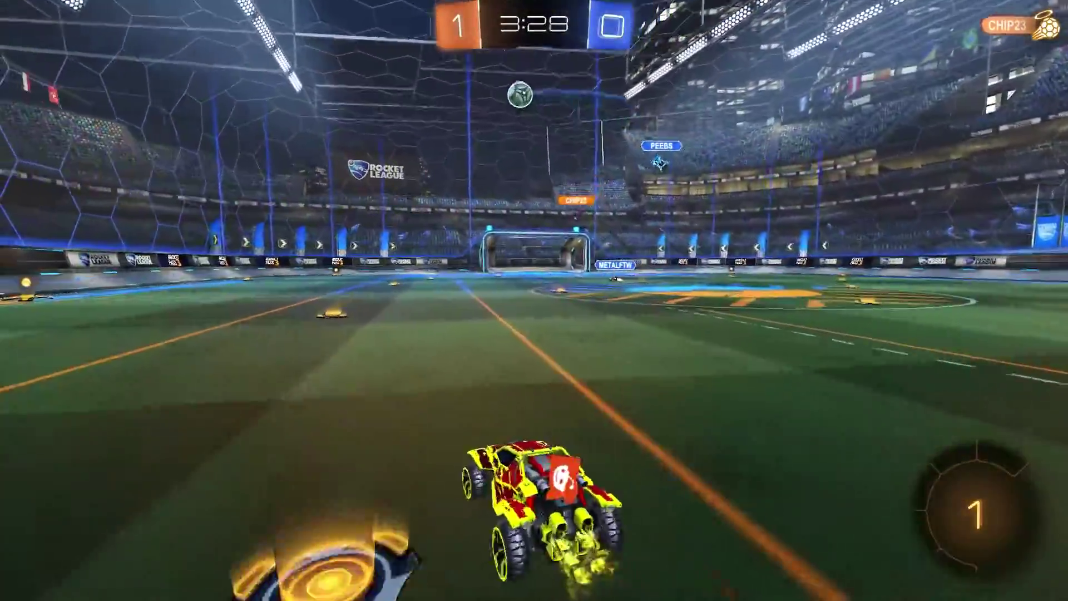
{"action": "key", "text": "a"}
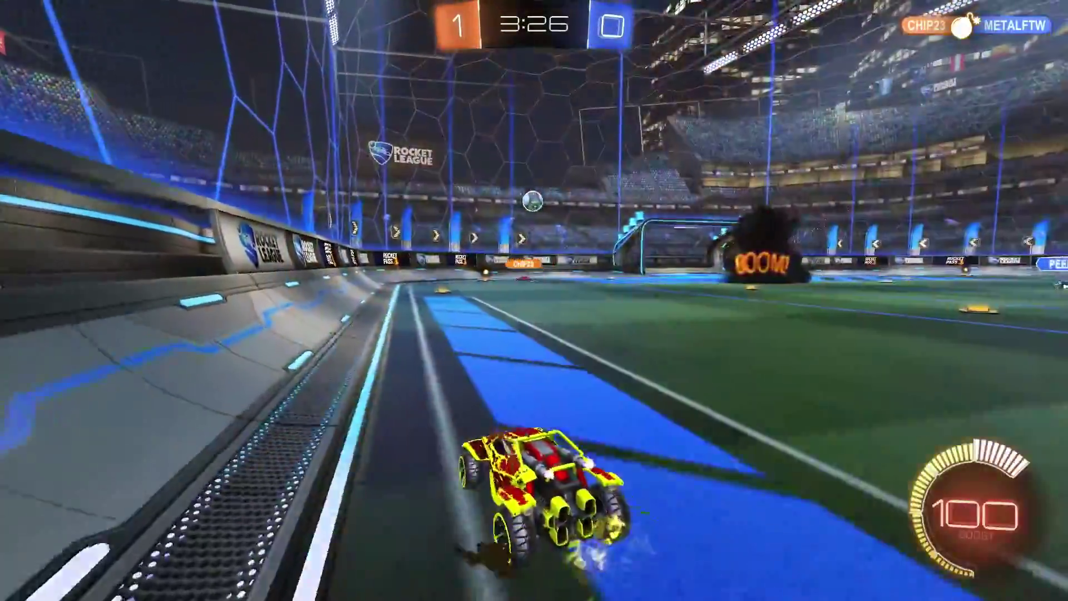
{"action": "key", "text": "shift"}
{"action": "key", "text": "shift"}
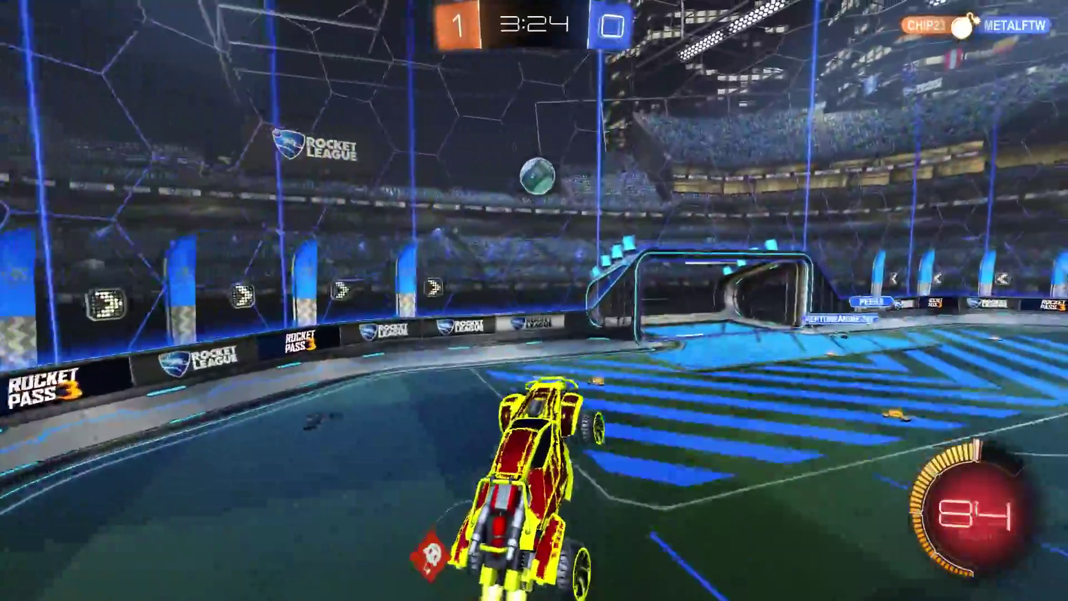
{"action": "key", "text": "shift"}
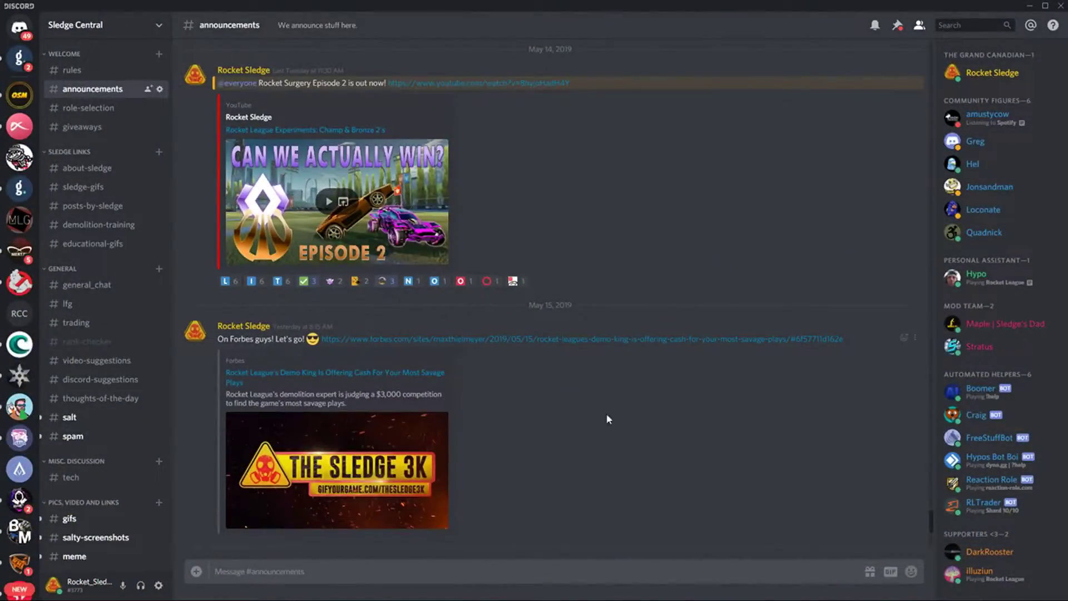
Step: Open the GYG Rocket League bot's DM with the finished clip and link
{"action": "left_click", "coordinate": [20, 57]}
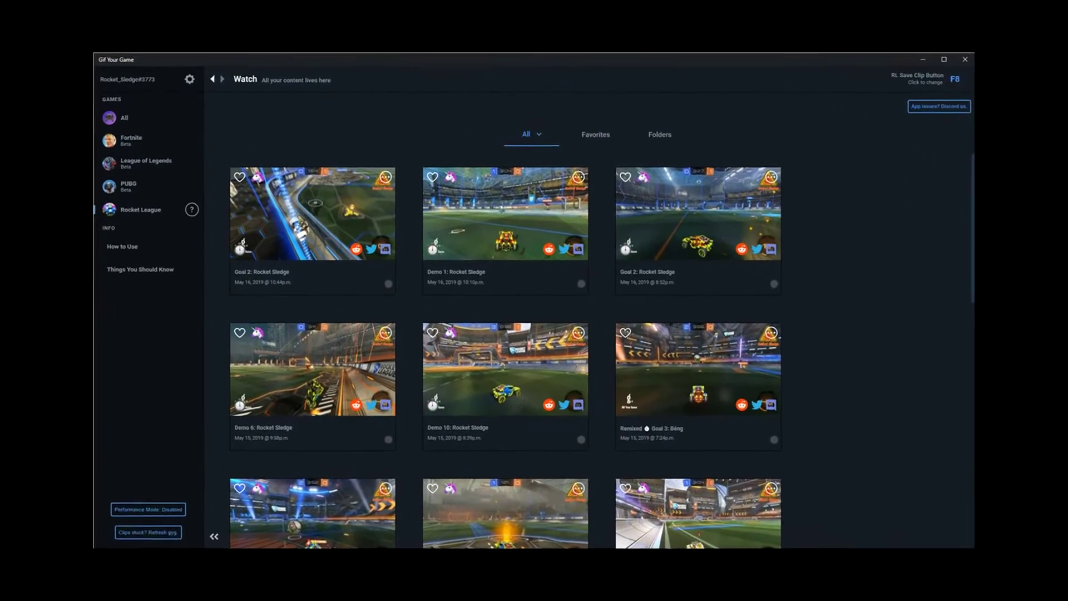
{"action": "right_click", "coordinate": [703, 211]}
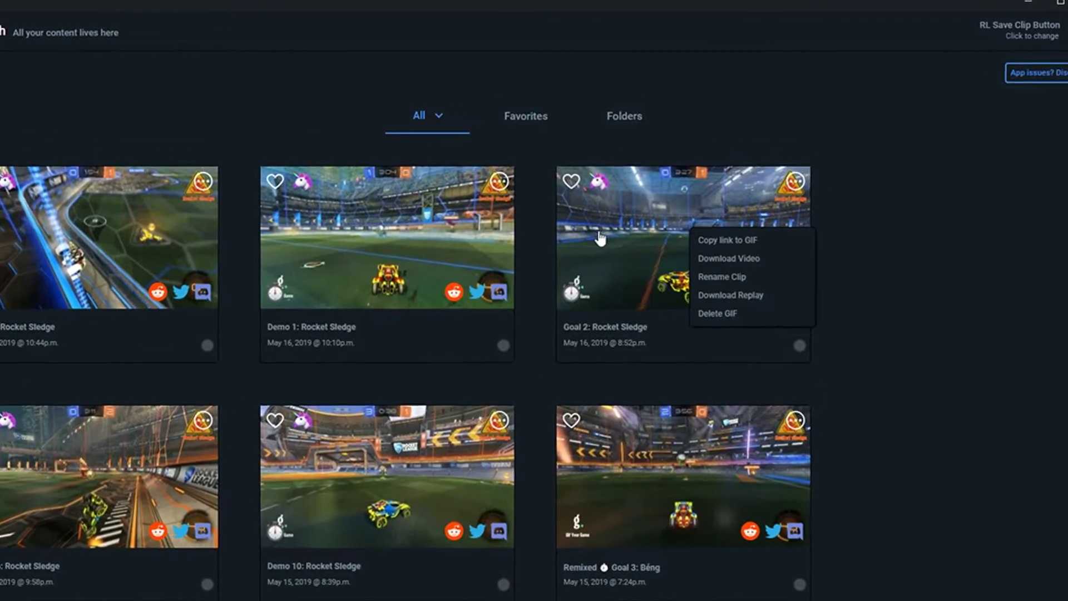
{"action": "left_click", "coordinate": [599, 238]}
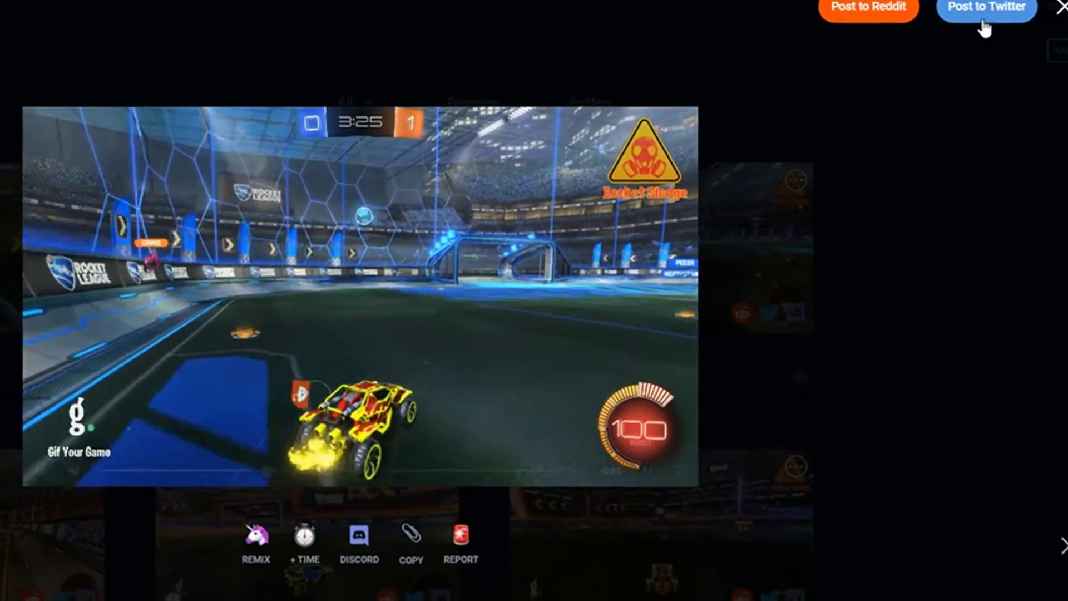
{"action": "left_click", "coordinate": [367, 553]}
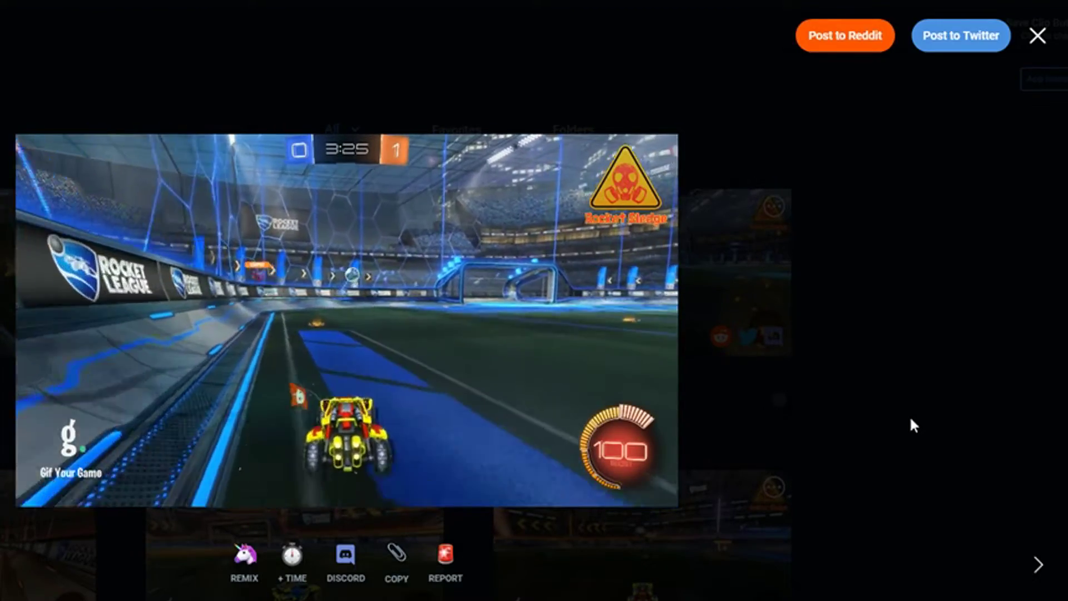
{"action": "left_click", "coordinate": [910, 424]}
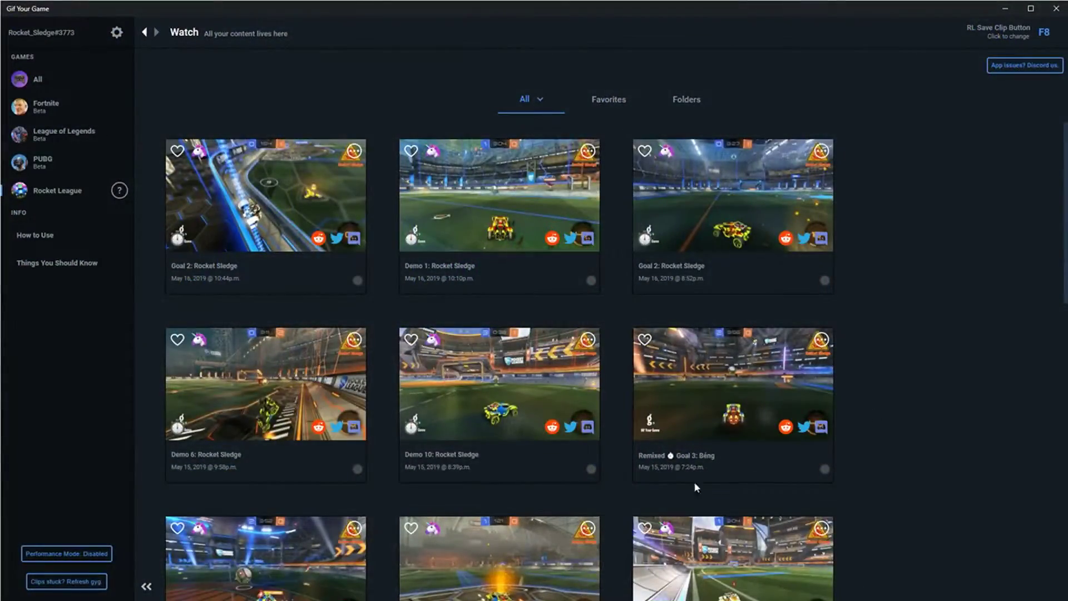
Step: Open Demo 6: Rocket Sledge, add +3s to its end, and submit
{"action": "left_click", "coordinate": [233, 405]}
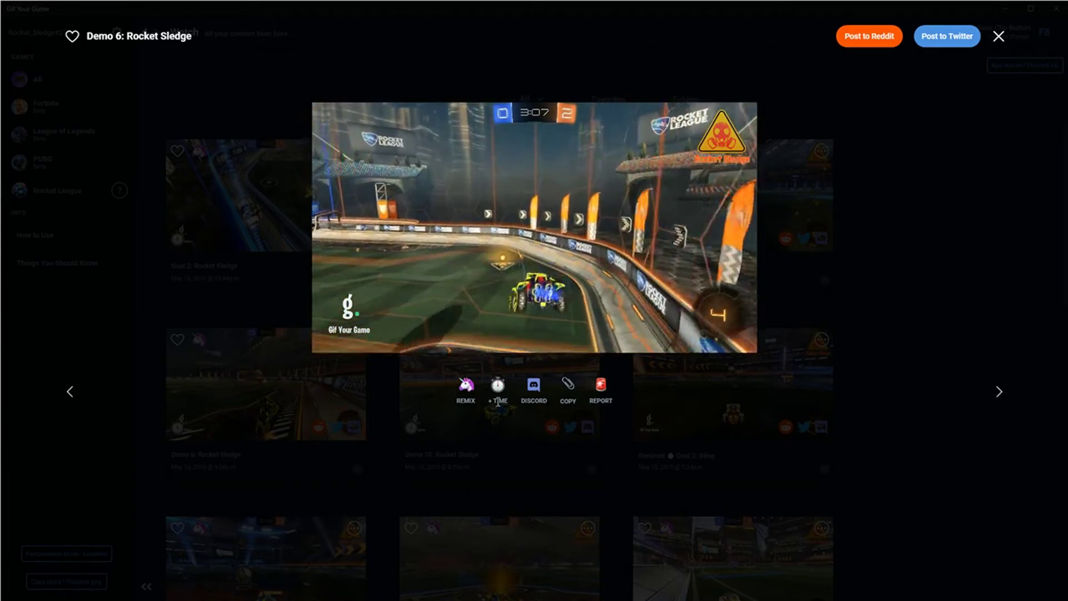
{"action": "left_click", "coordinate": [499, 389]}
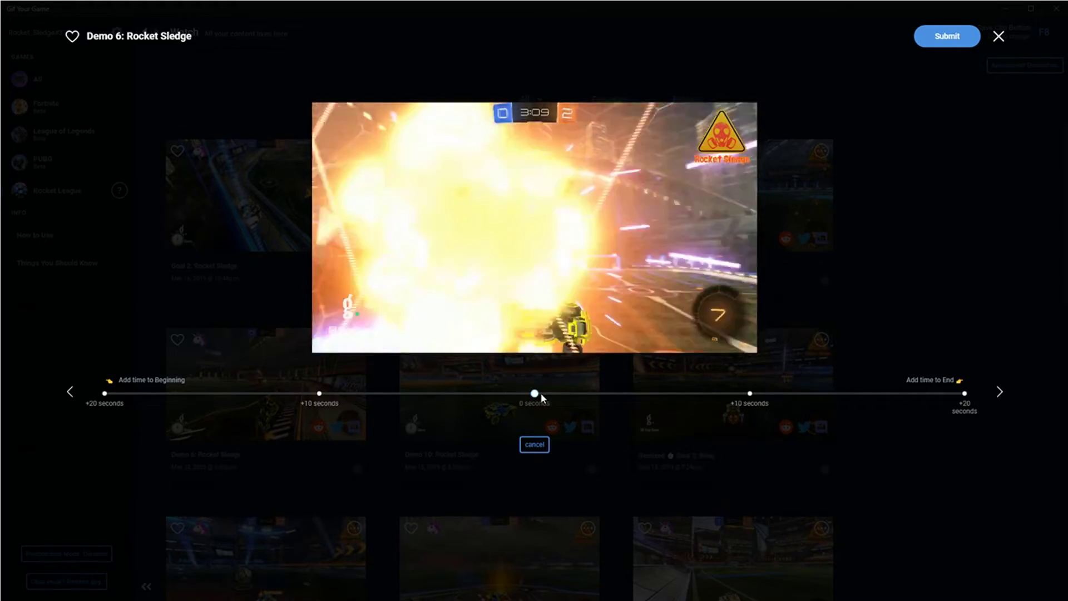
{"action": "left_click_drag", "start_coordinate": [534, 393], "coordinate": [599, 395]}
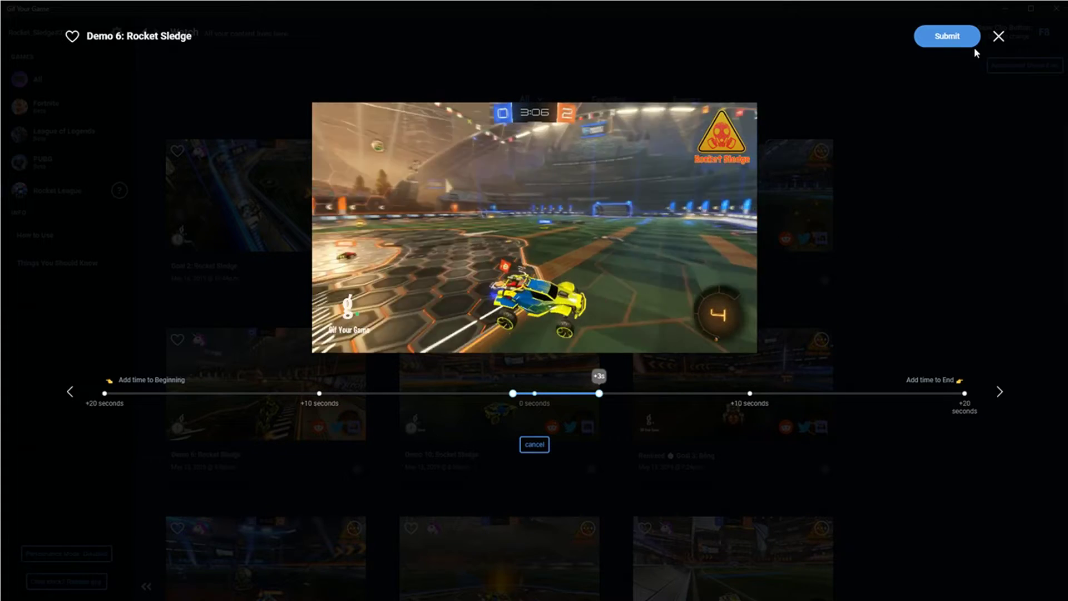
{"action": "left_click", "coordinate": [972, 45]}
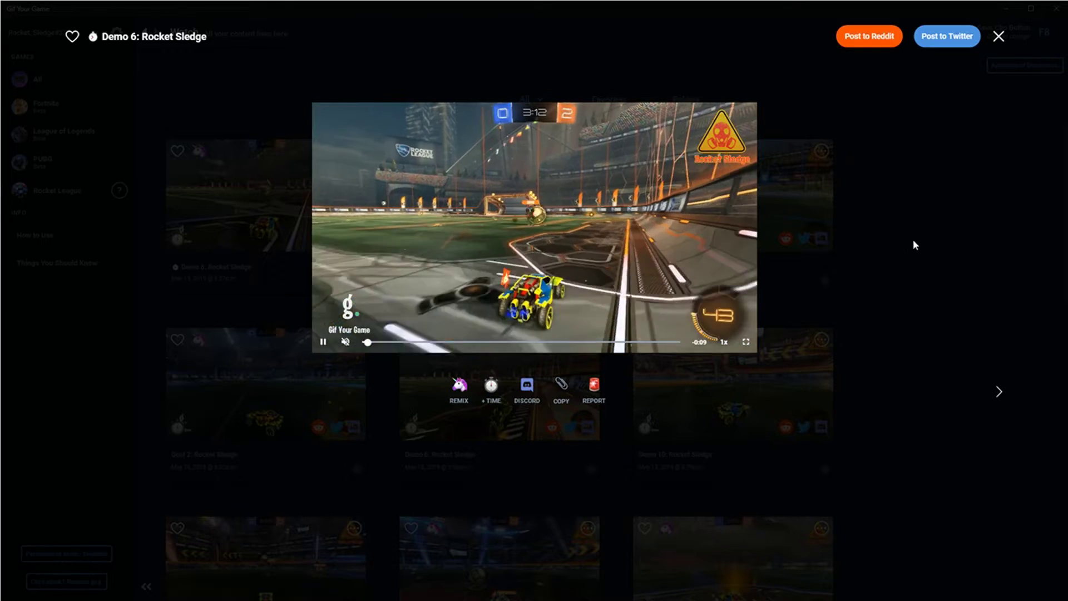
Step: Close the viewer and delete the original Demo 6 clip
{"action": "left_click", "coordinate": [943, 230]}
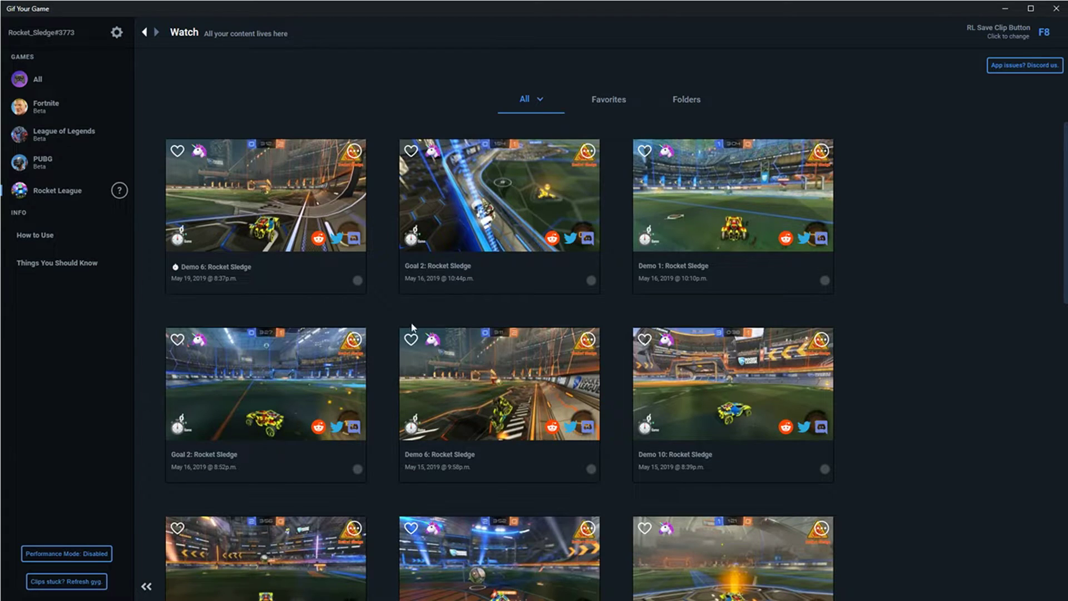
{"action": "left_click", "coordinate": [588, 339]}
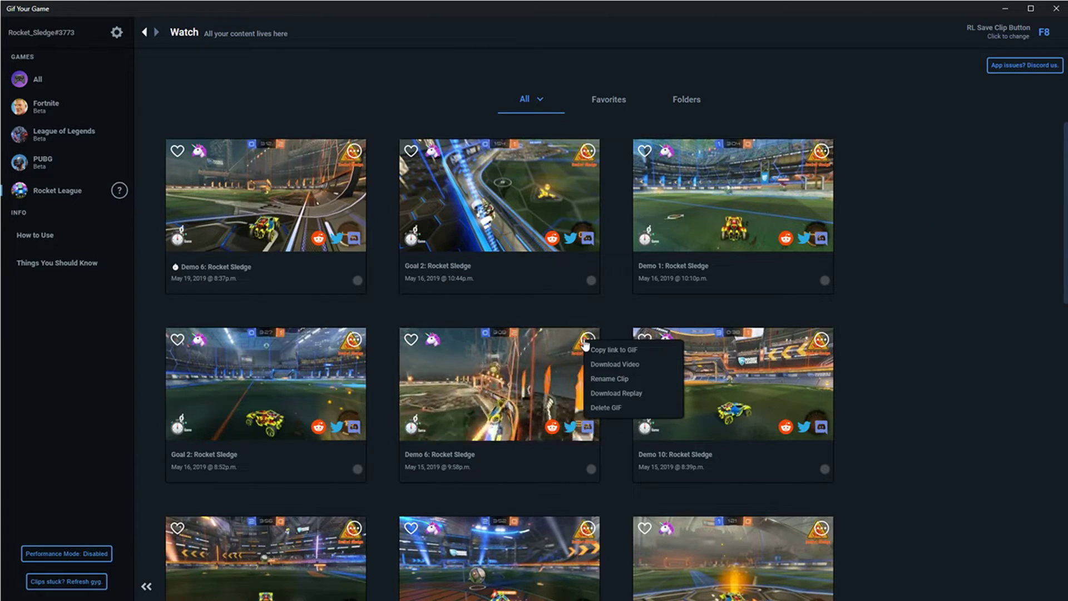
{"action": "left_click", "coordinate": [605, 407]}
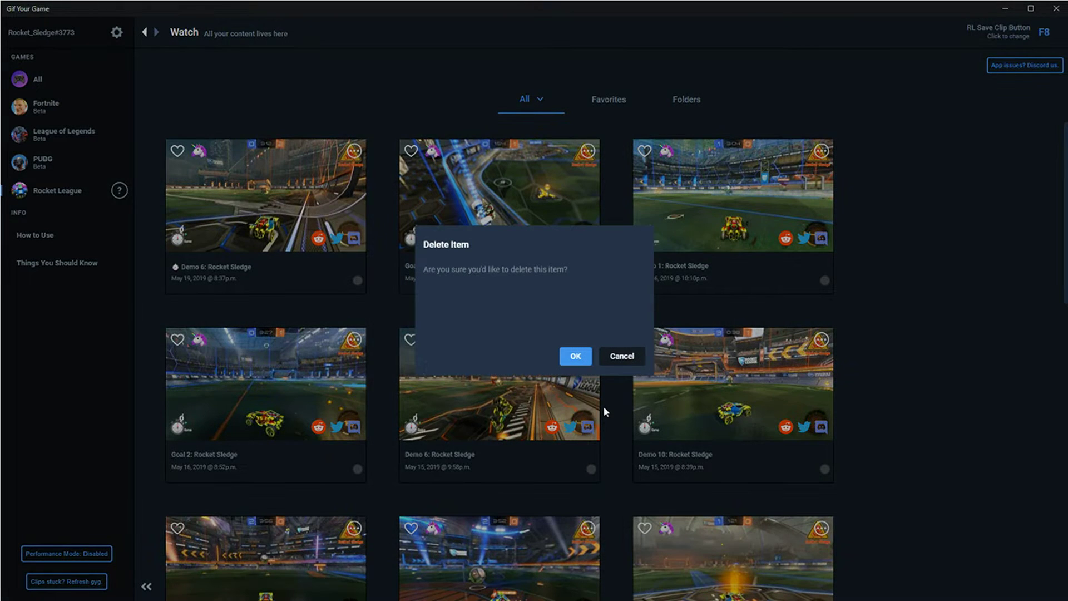
{"action": "left_click", "coordinate": [575, 356]}
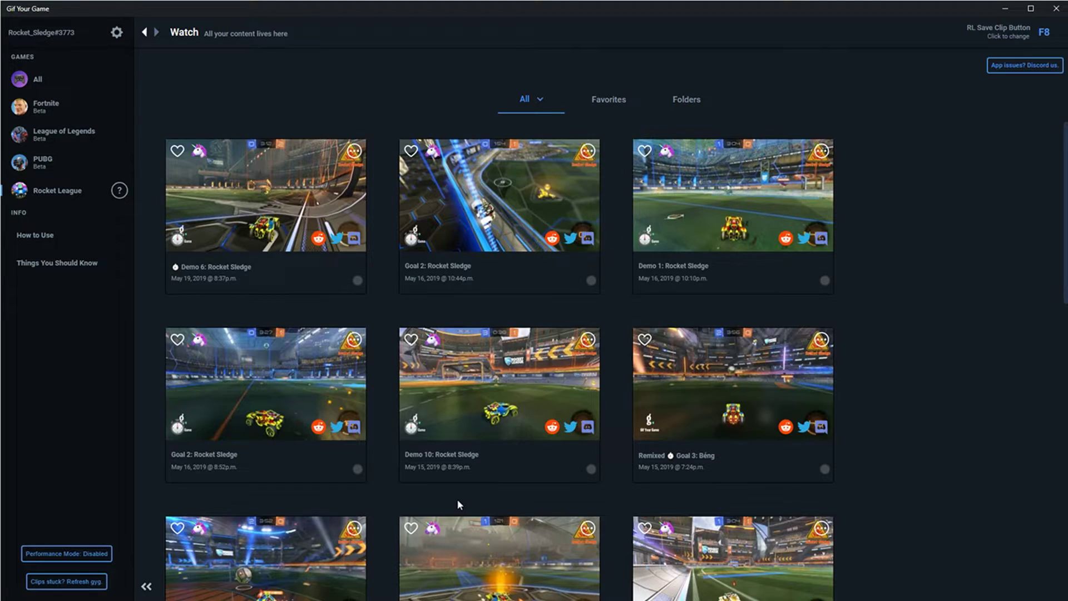
Step: Select the first clip and start a new folder, then cancel it
{"action": "left_click", "coordinate": [357, 281]}
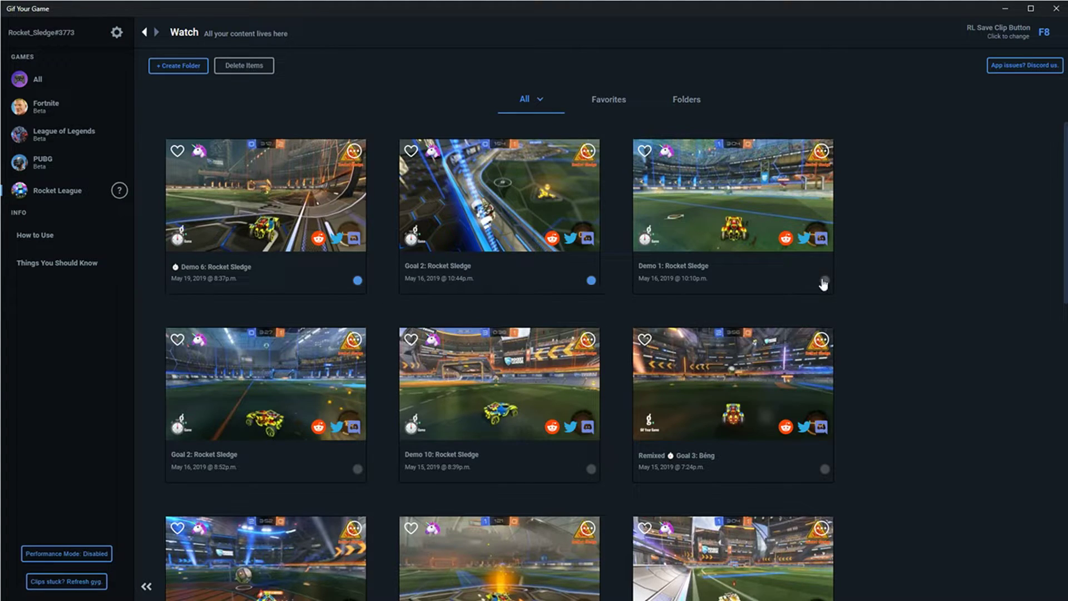
{"action": "left_click", "coordinate": [167, 70]}
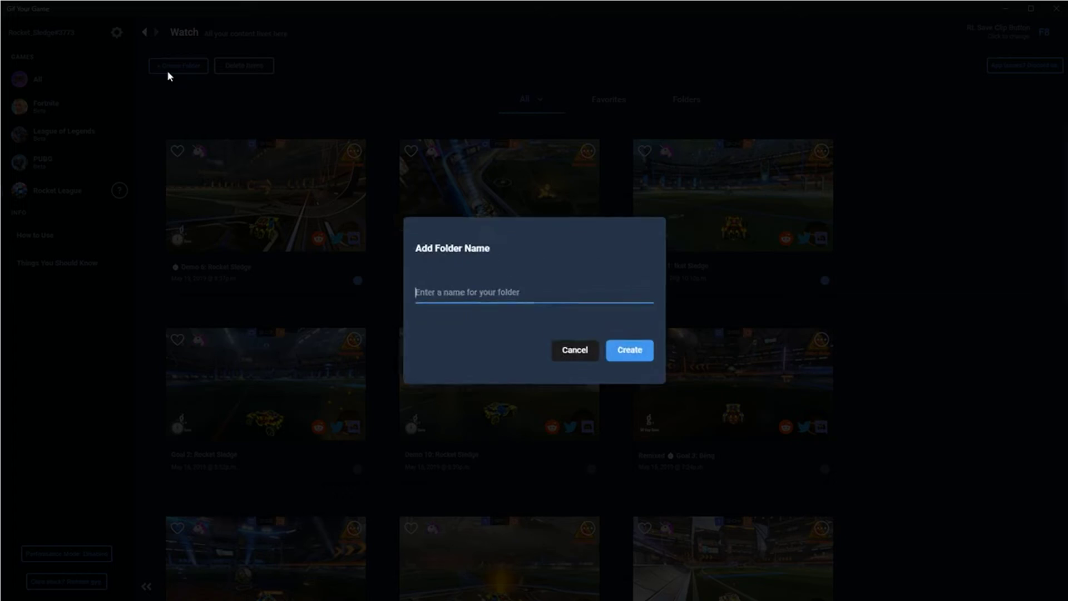
{"action": "left_click", "coordinate": [581, 351]}
Step: Rename the Demo 6 clip to 'back wall demo and goal' and play it
{"action": "right_click", "coordinate": [305, 260]}
{"action": "left_click", "coordinate": [325, 299]}
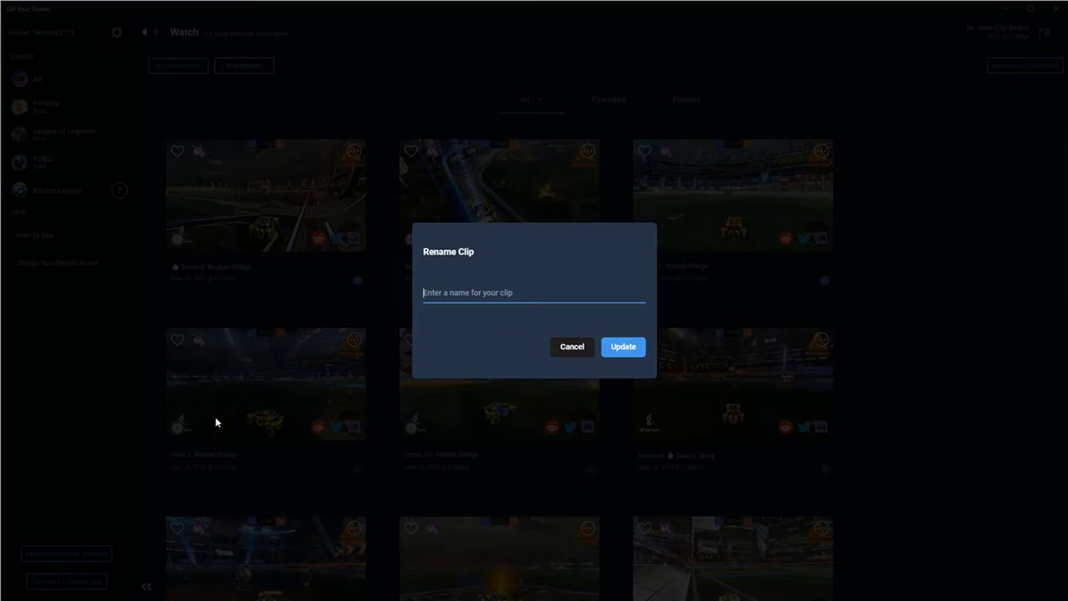
{"action": "type", "text": "back wall demo and goal"}
{"action": "left_click", "coordinate": [625, 352]}
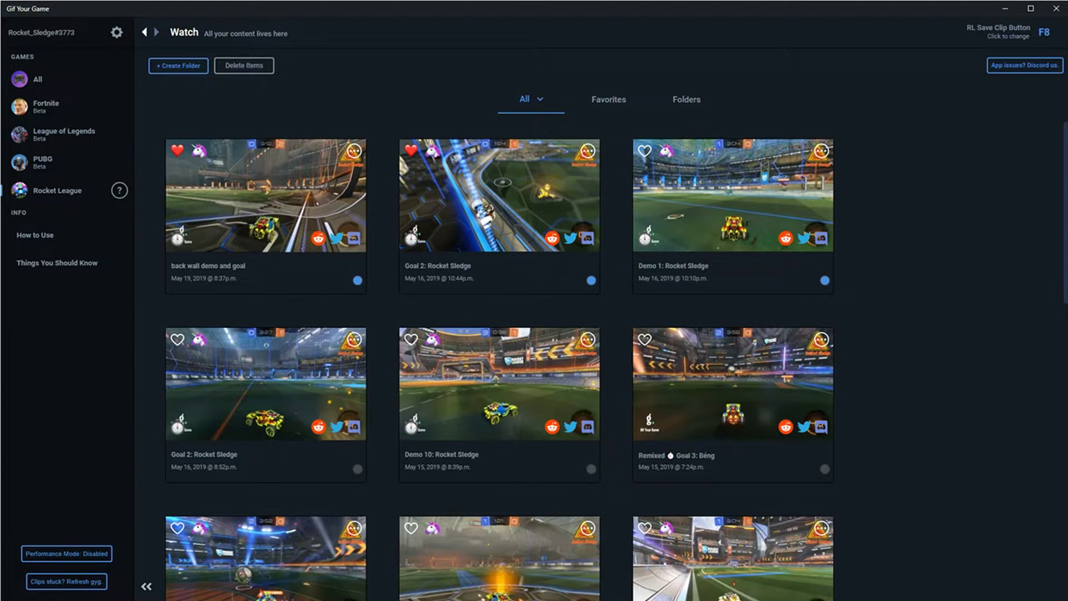
{"action": "left_click", "coordinate": [196, 193]}
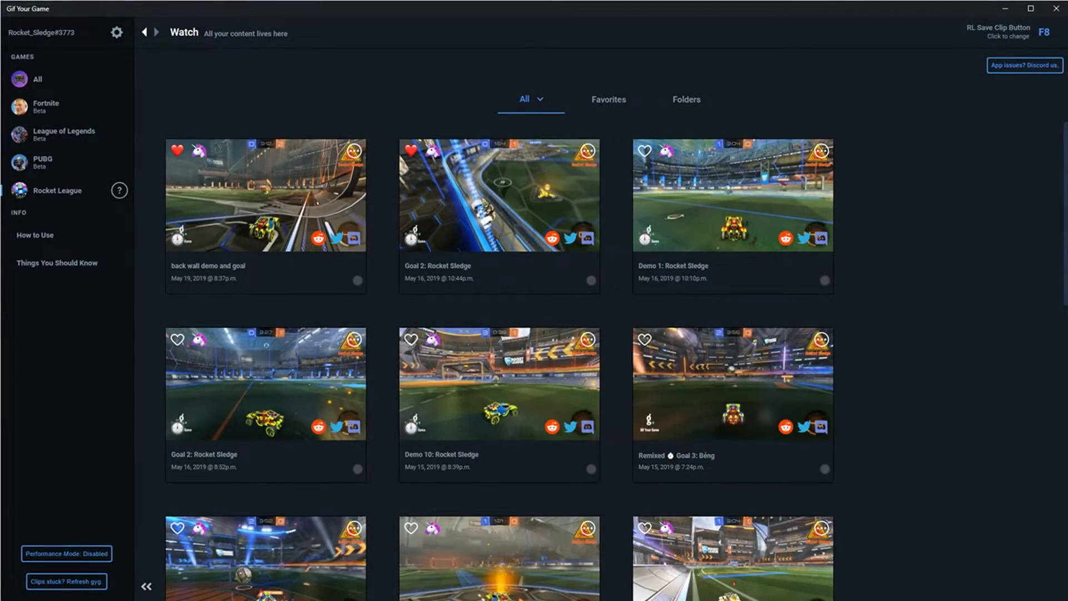
{"action": "left_click", "coordinate": [116, 32]}
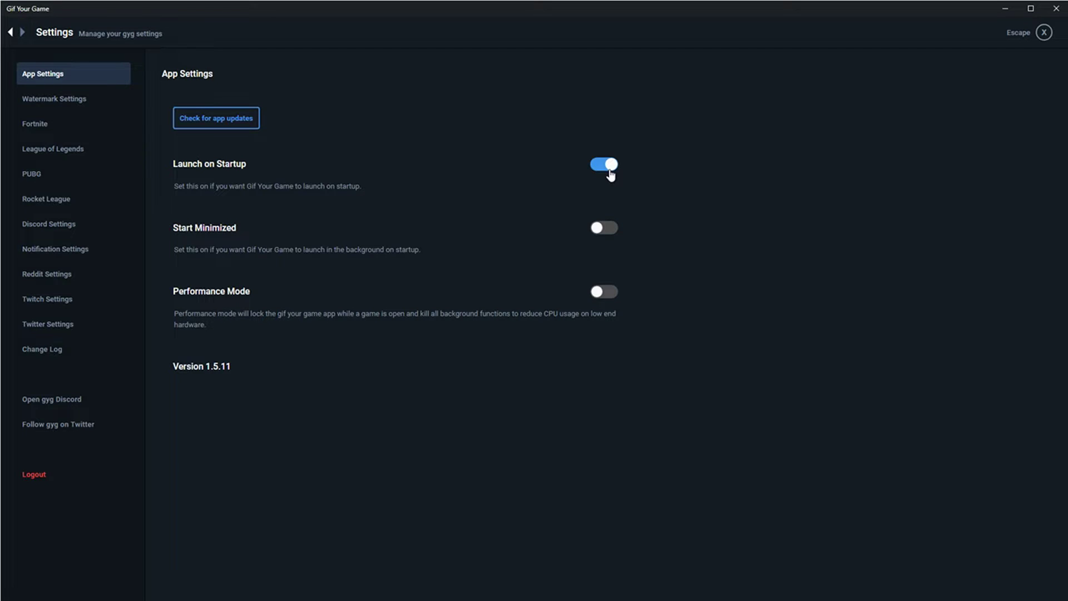
Step: Review the Watermark Settings, and leave Fortnite's Auto Gif my kills set to None
{"action": "left_click", "coordinate": [87, 101]}
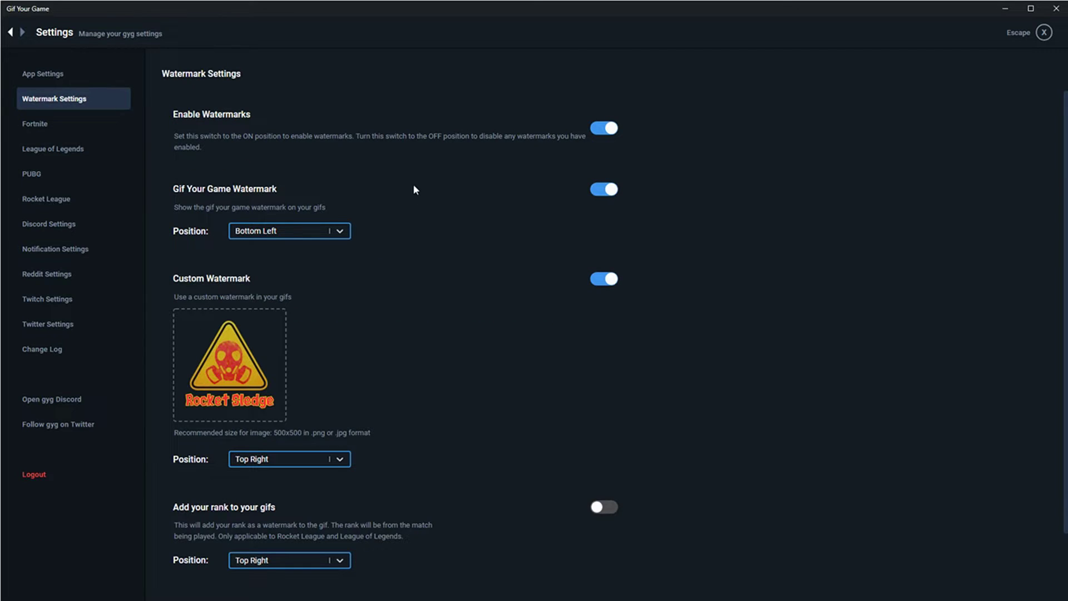
{"action": "scroll", "coordinate": [426, 238], "scroll_direction": "down", "scroll_amount": 1}
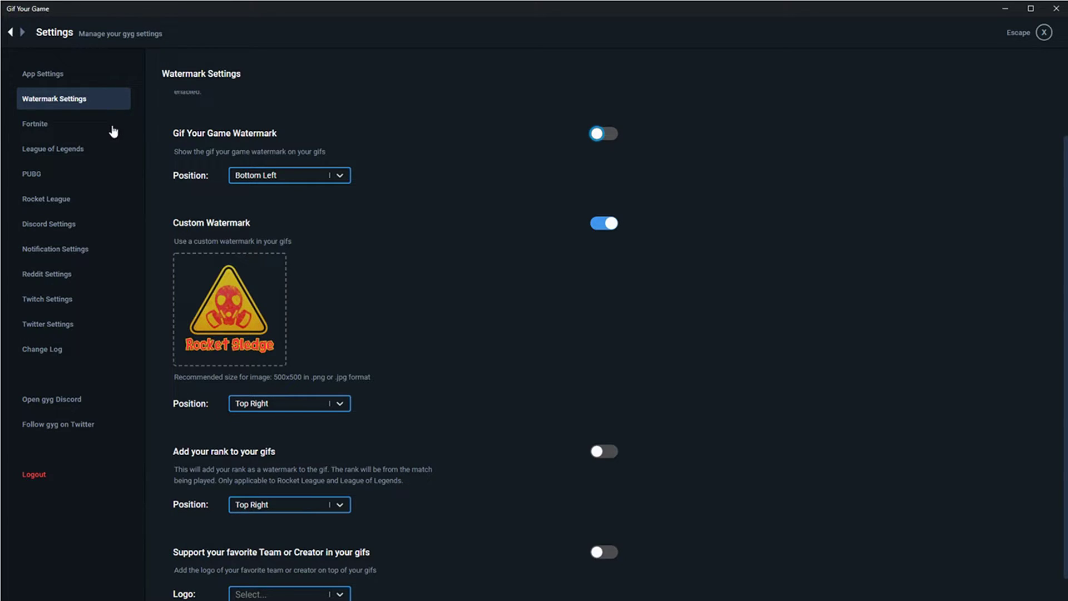
{"action": "left_click", "coordinate": [57, 128]}
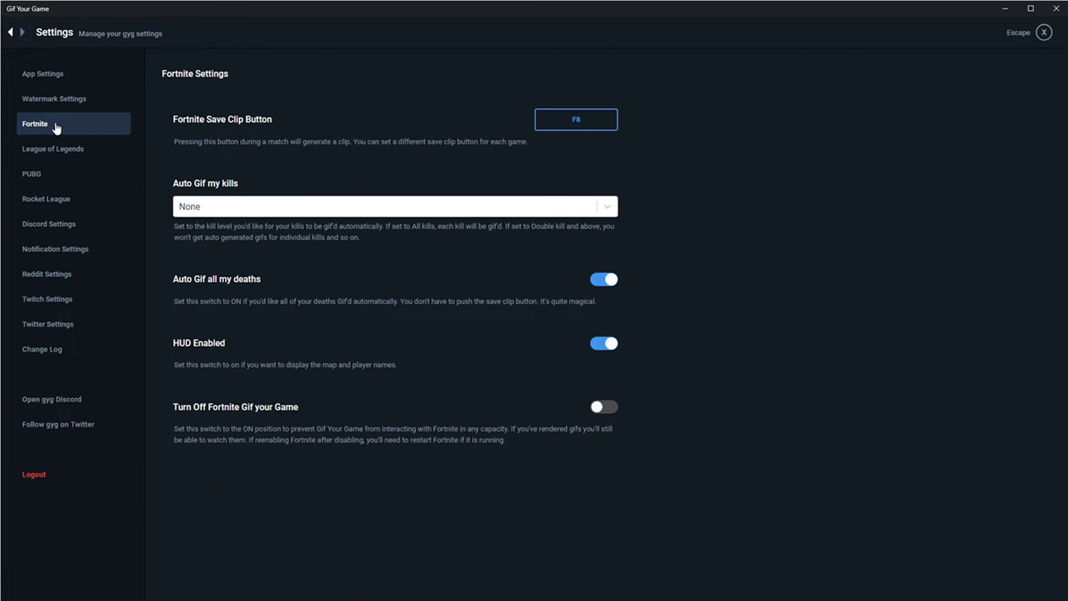
{"action": "left_click", "coordinate": [605, 212]}
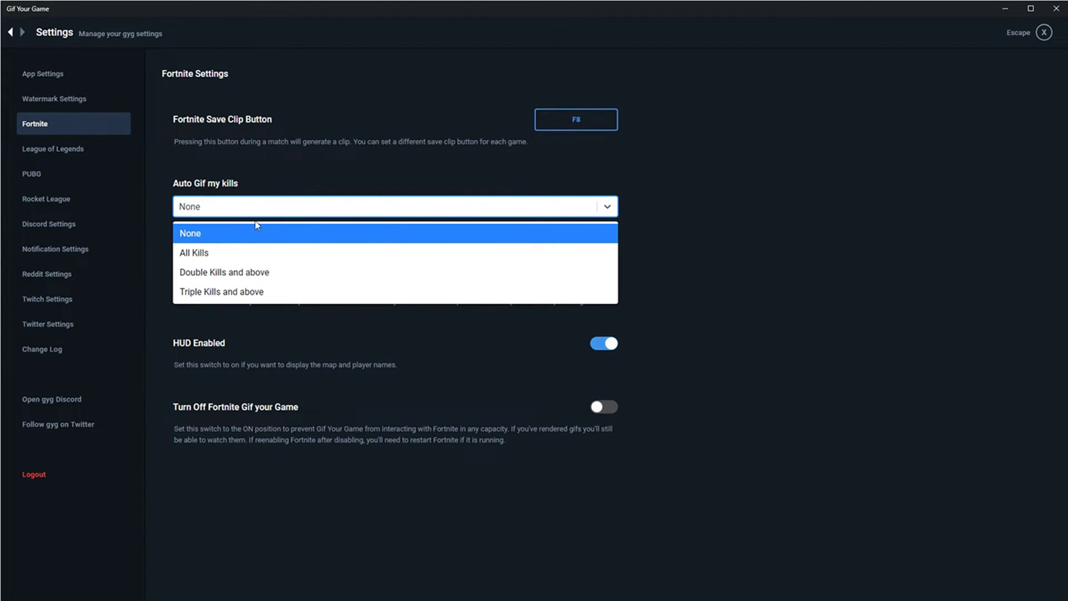
{"action": "left_click", "coordinate": [675, 221]}
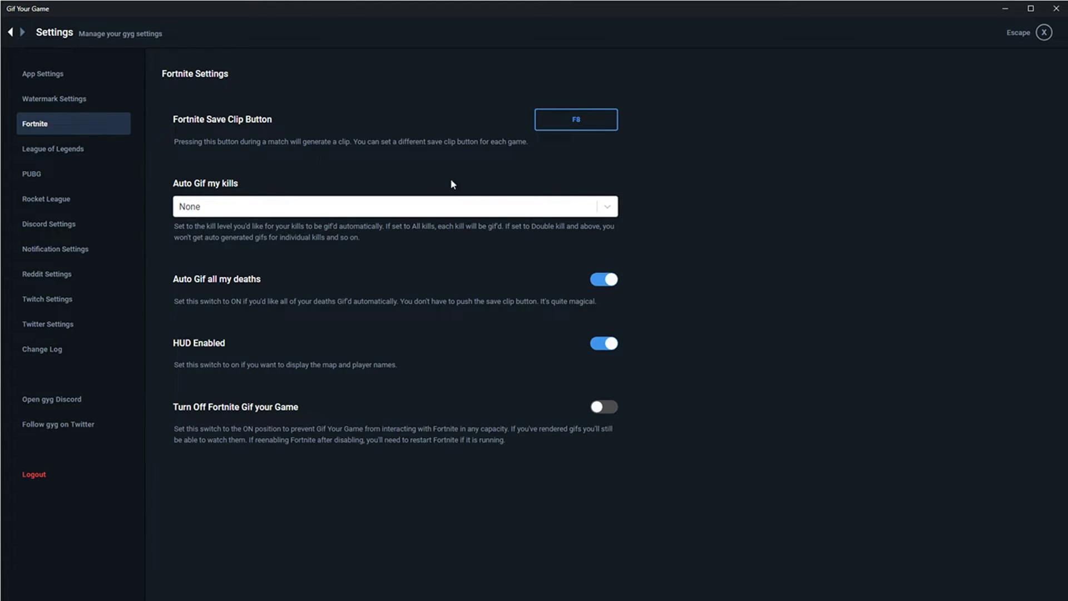
Step: Back in the library, filter to Fortnite clips and preview the first one
{"action": "left_click", "coordinate": [1045, 42]}
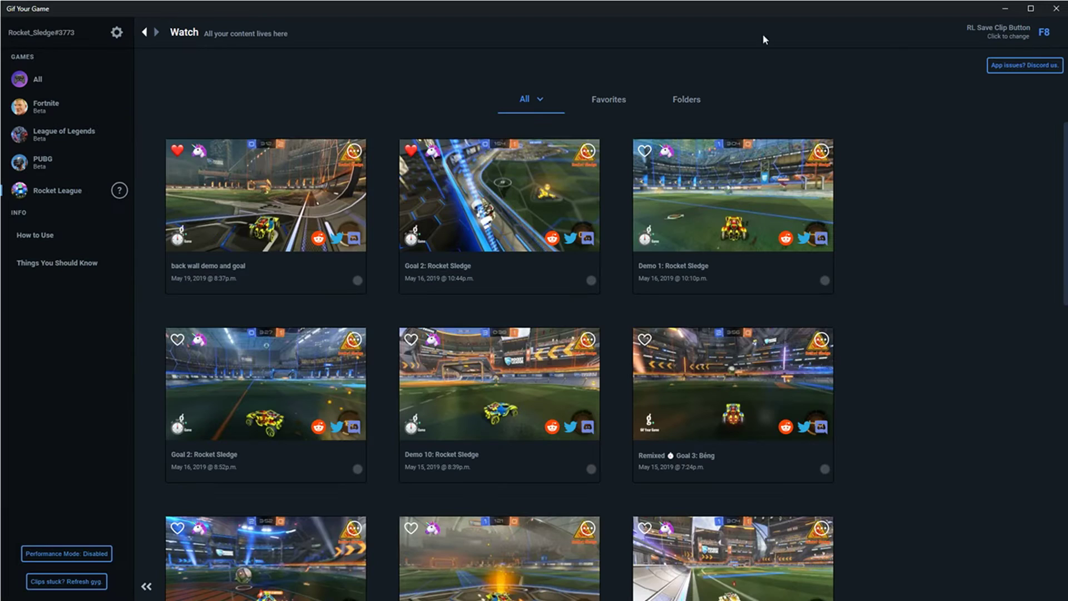
{"action": "left_click", "coordinate": [53, 111]}
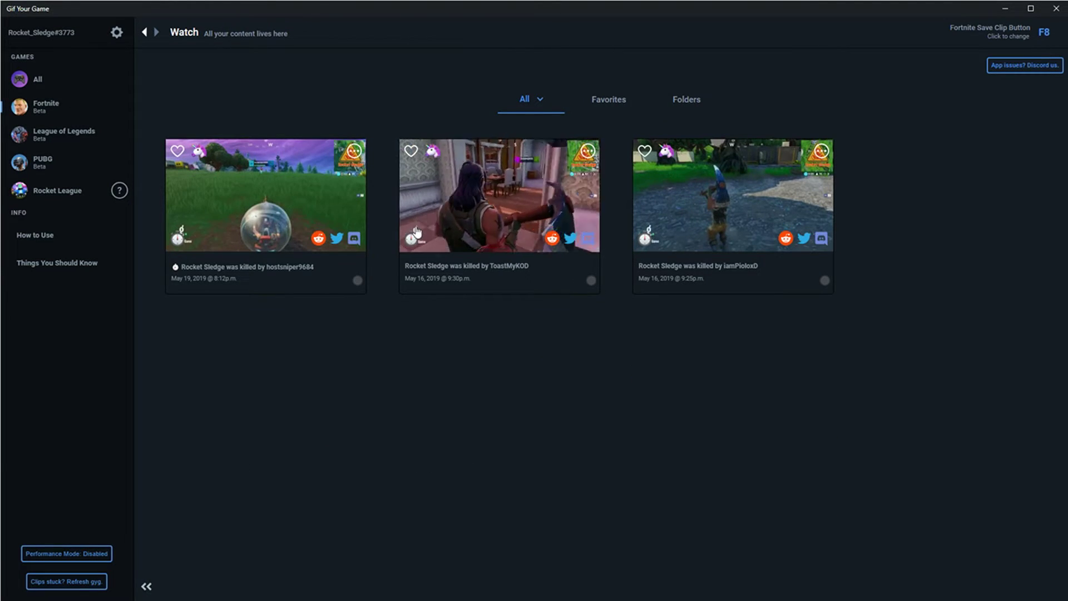
{"action": "left_click", "coordinate": [300, 200]}
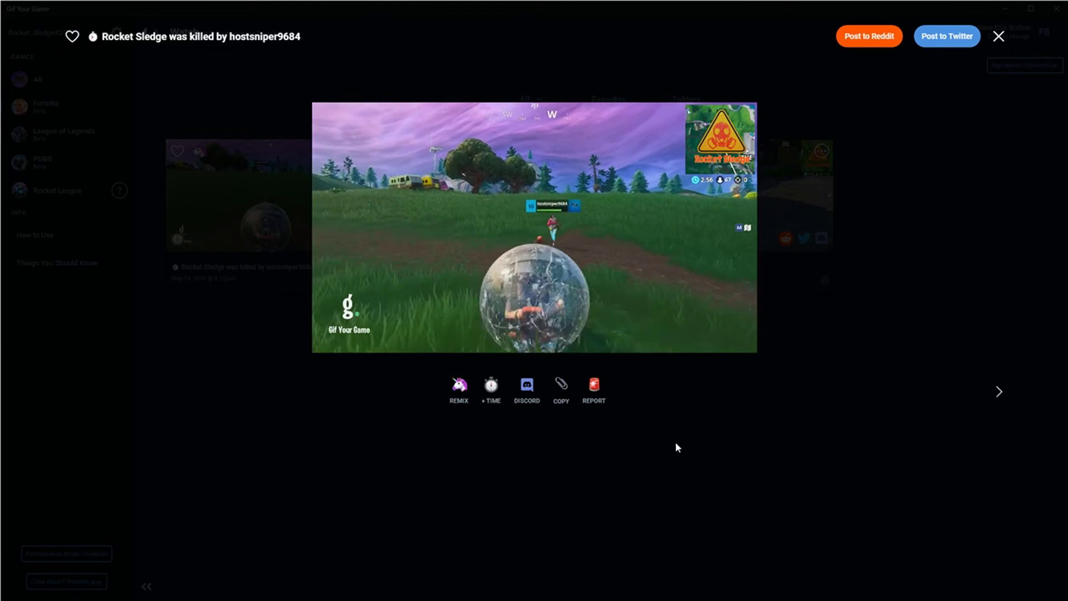
{"action": "left_click", "coordinate": [998, 36]}
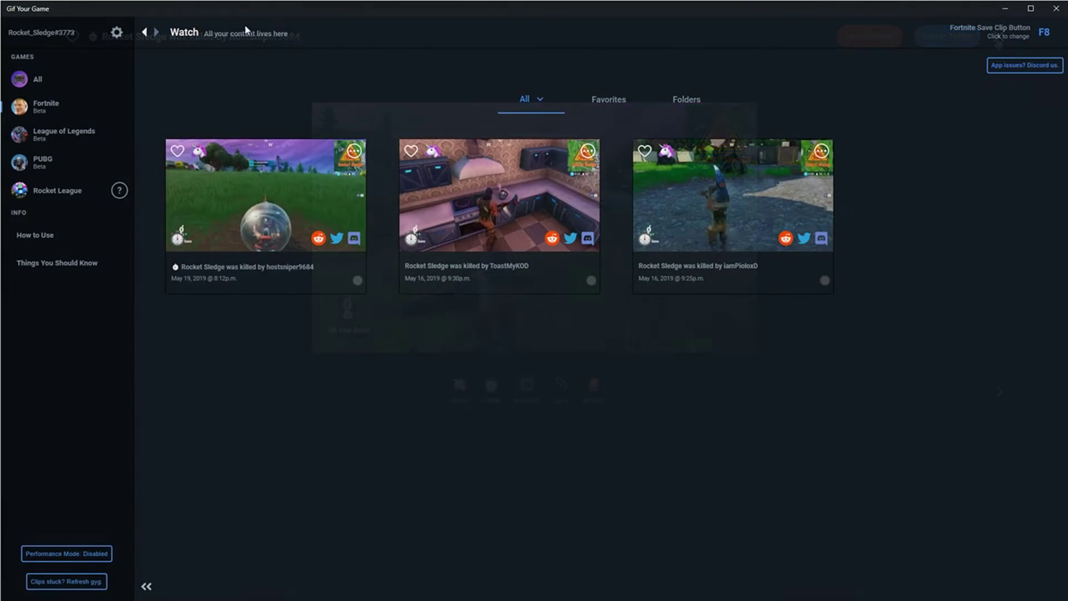
{"action": "left_click", "coordinate": [60, 38]}
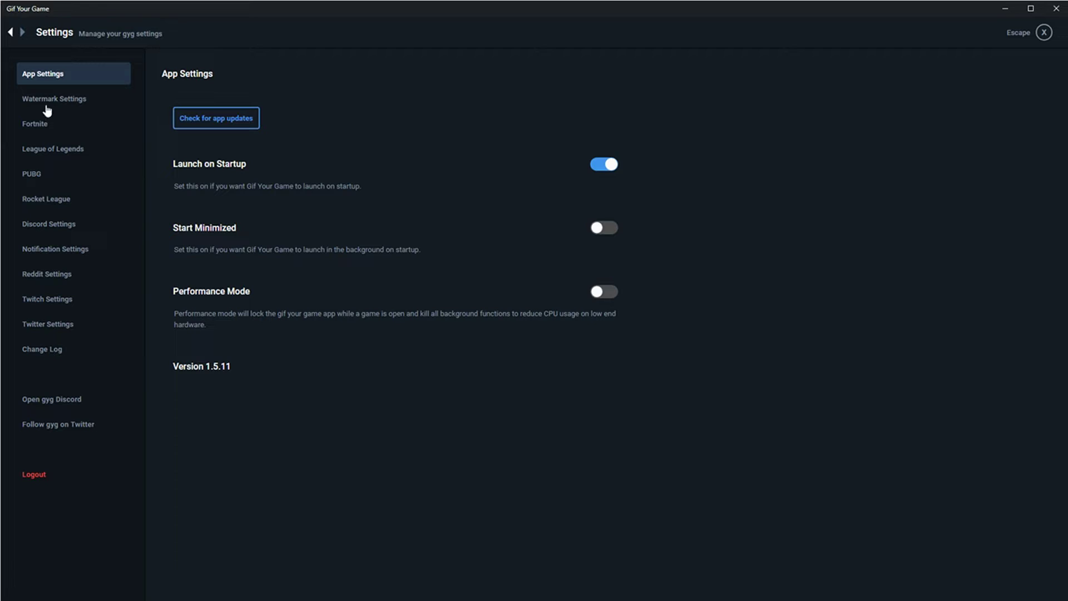
Step: Browse the PUBG, Rocket League, Discord and Twitch settings pages
{"action": "left_click", "coordinate": [60, 176]}
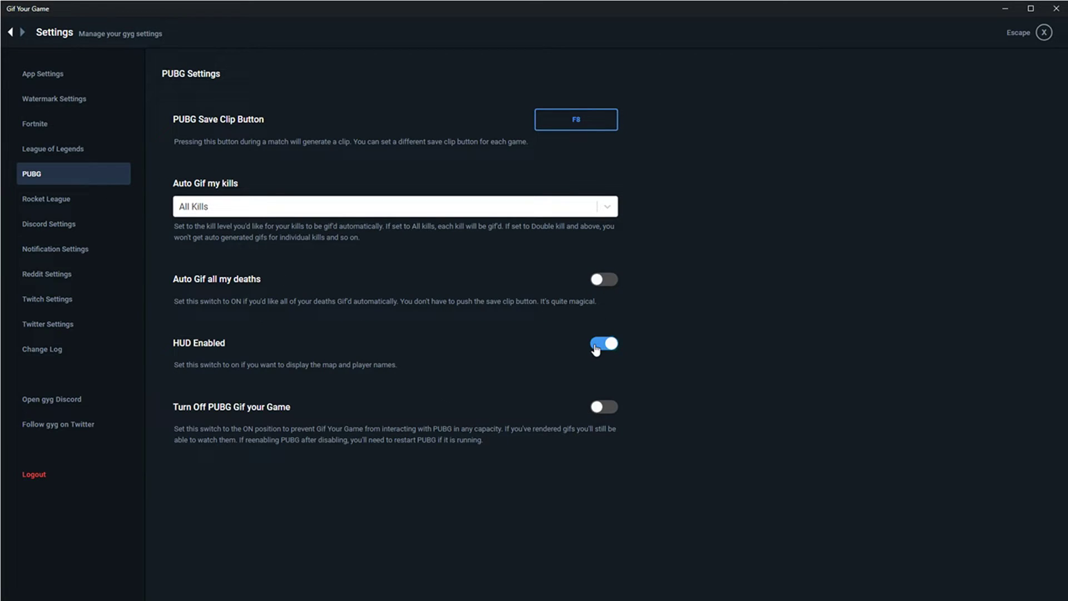
{"action": "left_click", "coordinate": [50, 205]}
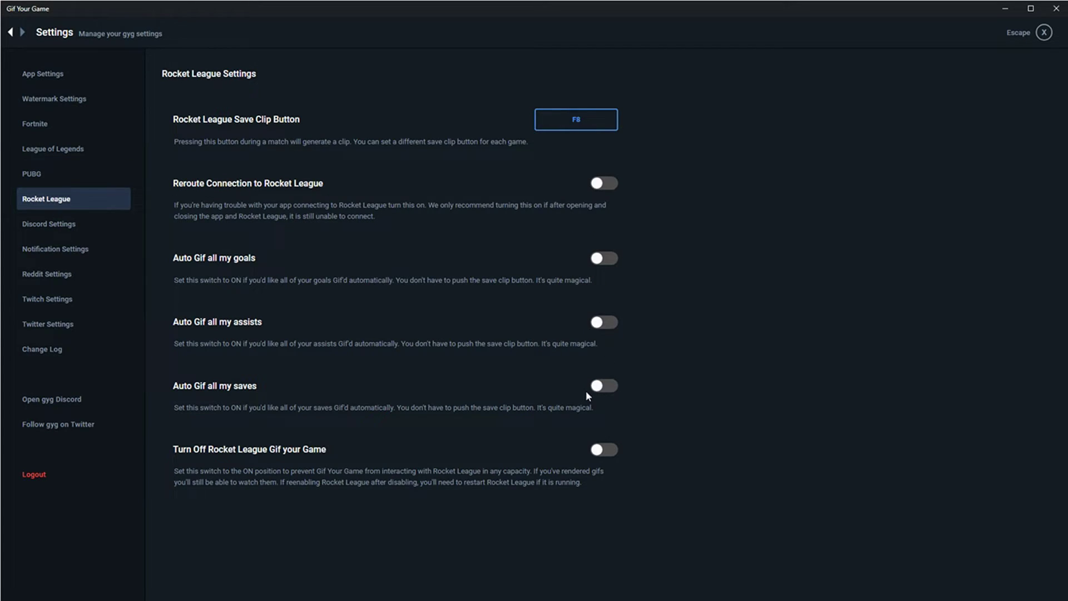
{"action": "left_click", "coordinate": [67, 225]}
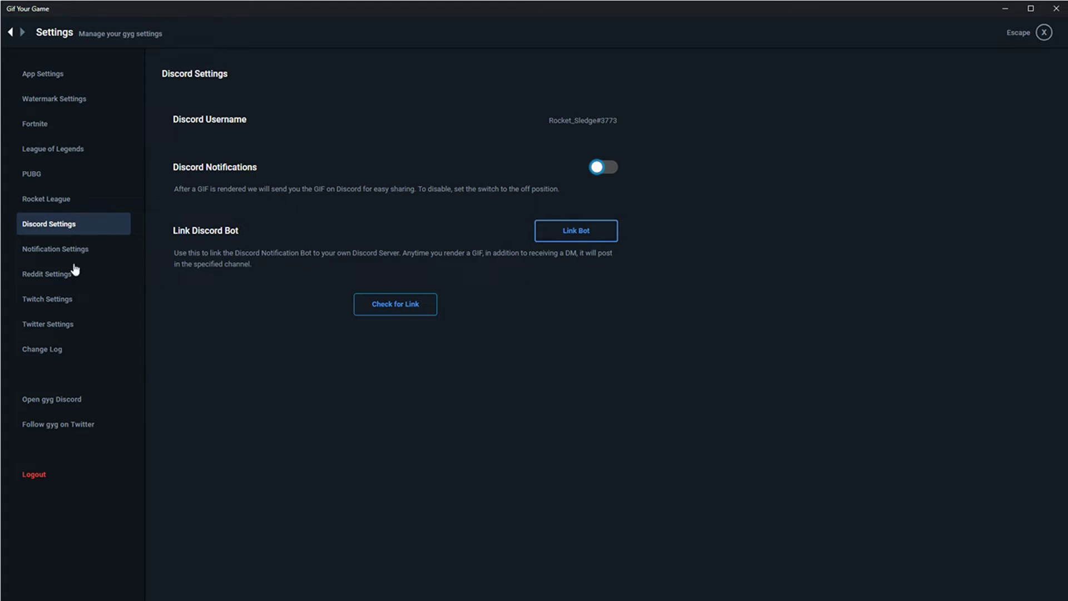
{"action": "left_click", "coordinate": [58, 303]}
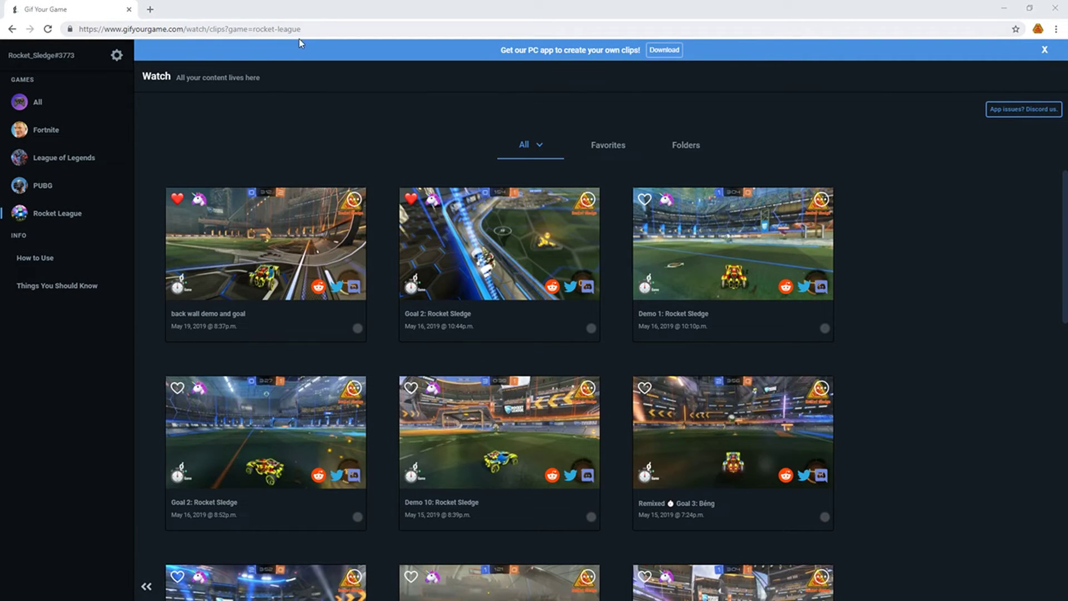
Step: Scroll the gifyourgame.com Watch grid and play the 'C L E A N' clip
{"action": "scroll", "coordinate": [926, 214], "scroll_direction": "down", "scroll_amount": 12}
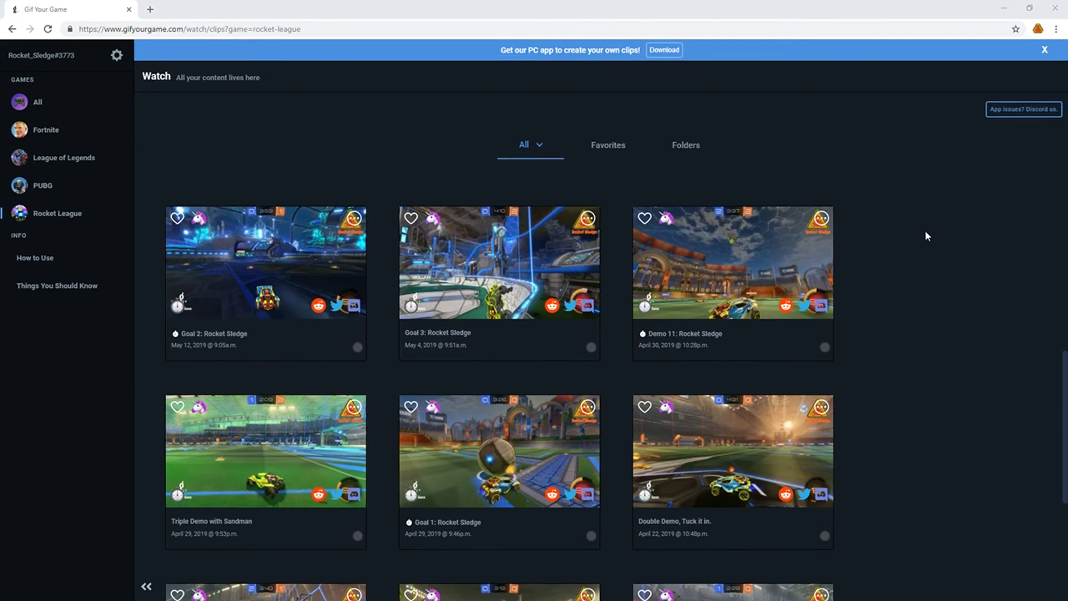
{"action": "scroll", "coordinate": [926, 236], "scroll_direction": "down", "scroll_amount": 5}
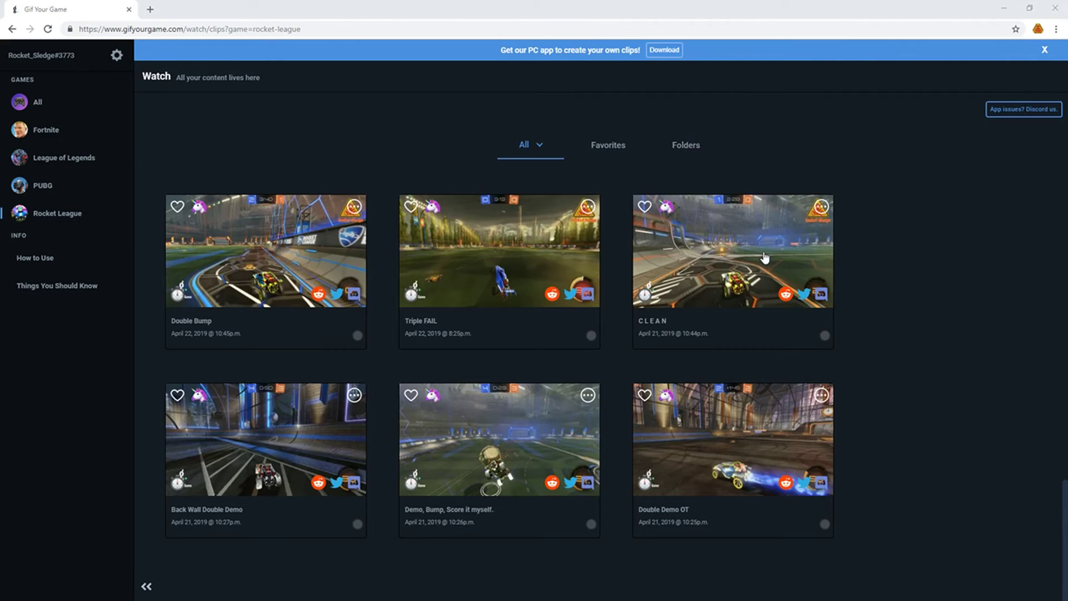
{"action": "left_click", "coordinate": [763, 253]}
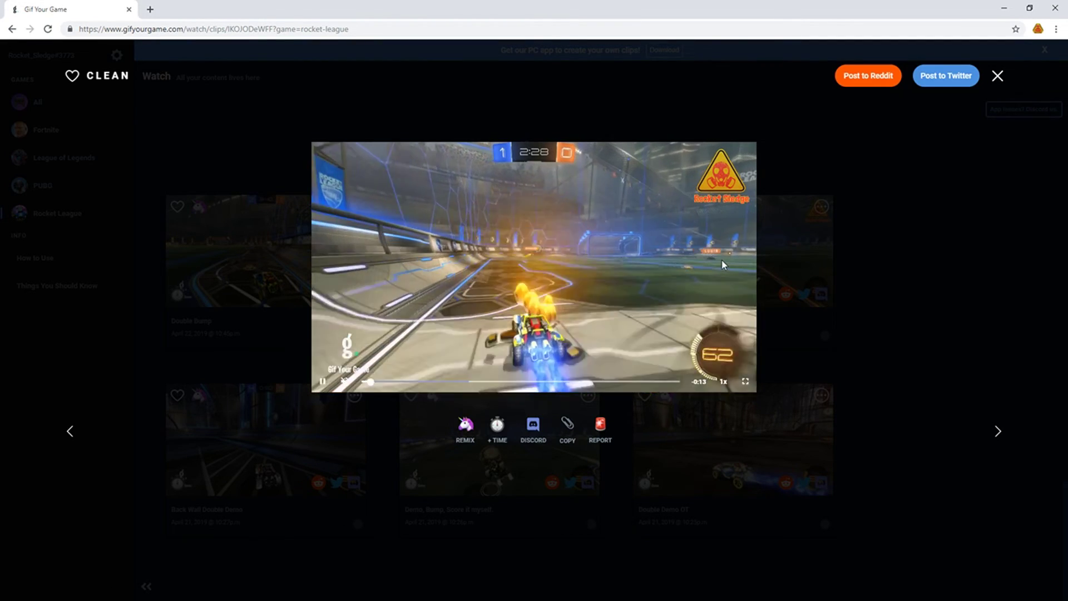